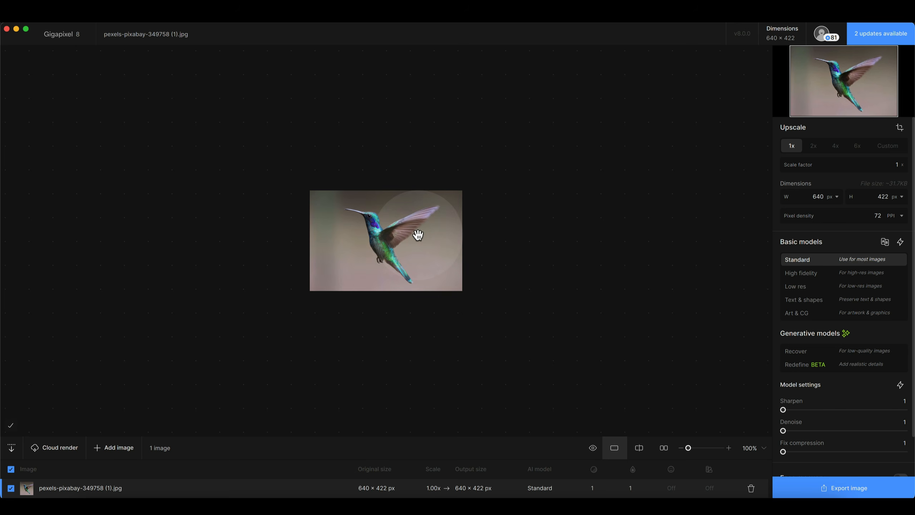
# - Upscale the hummingbird image by 6x and inspect the enlarged head and wing
pyautogui.click(689, 448)
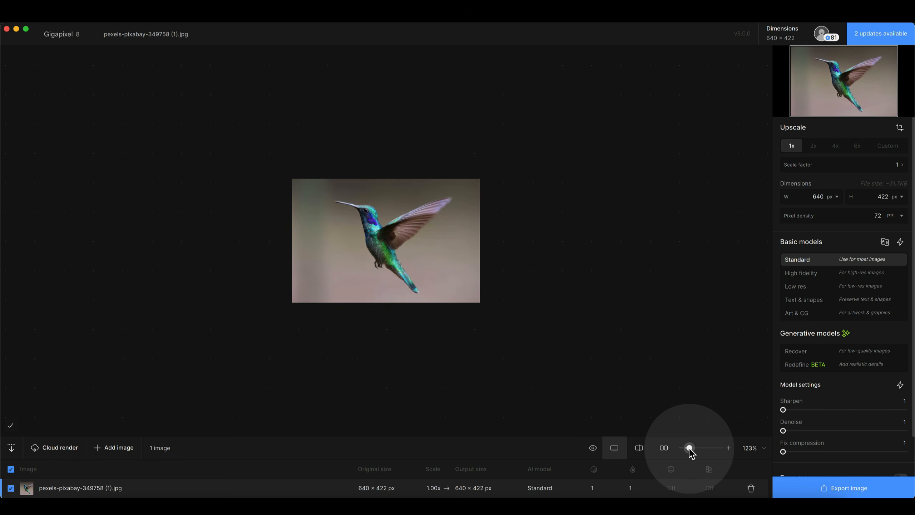
pyautogui.moveTo(689, 449); pyautogui.dragTo(707, 450)
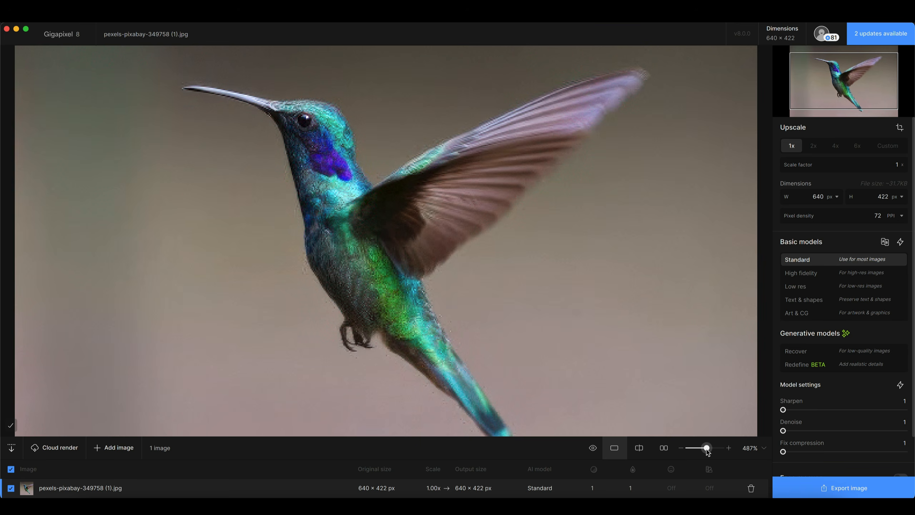
pyautogui.moveTo(707, 451); pyautogui.dragTo(689, 457)
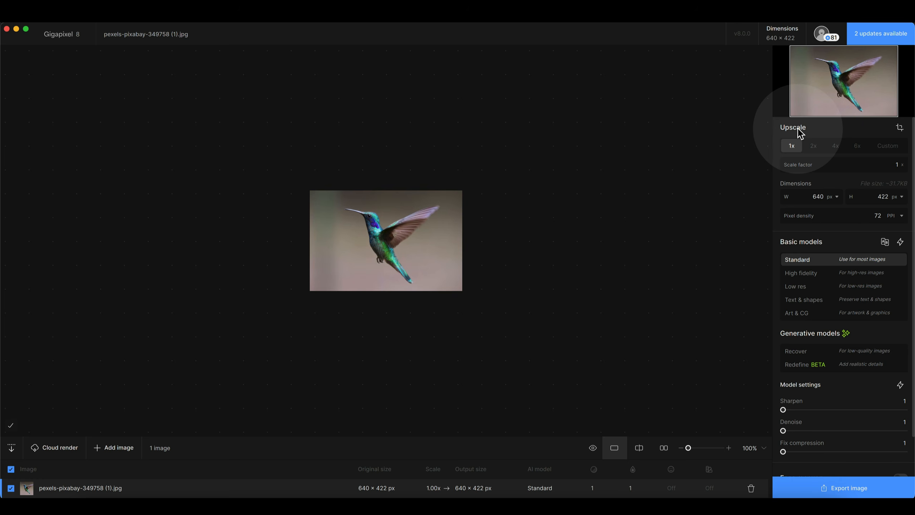
pyautogui.click(857, 149)
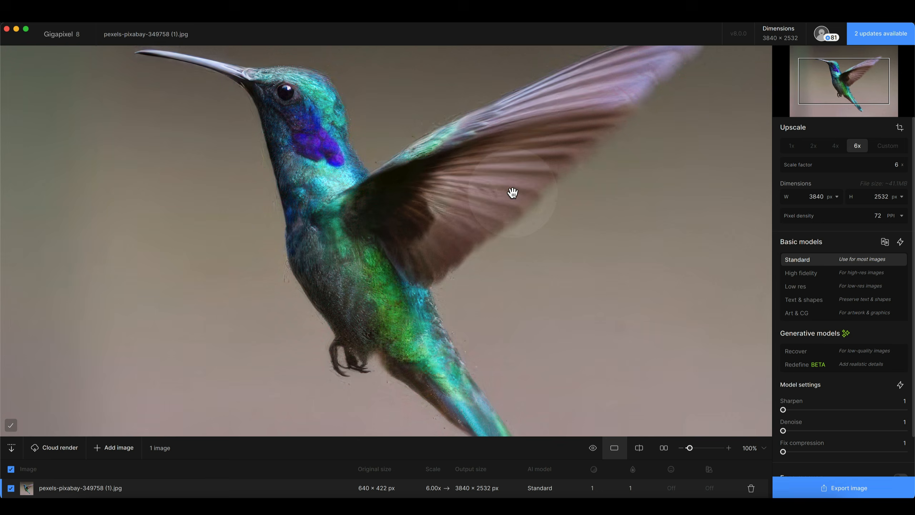
pyautogui.moveTo(366, 119); pyautogui.dragTo(410, 172)
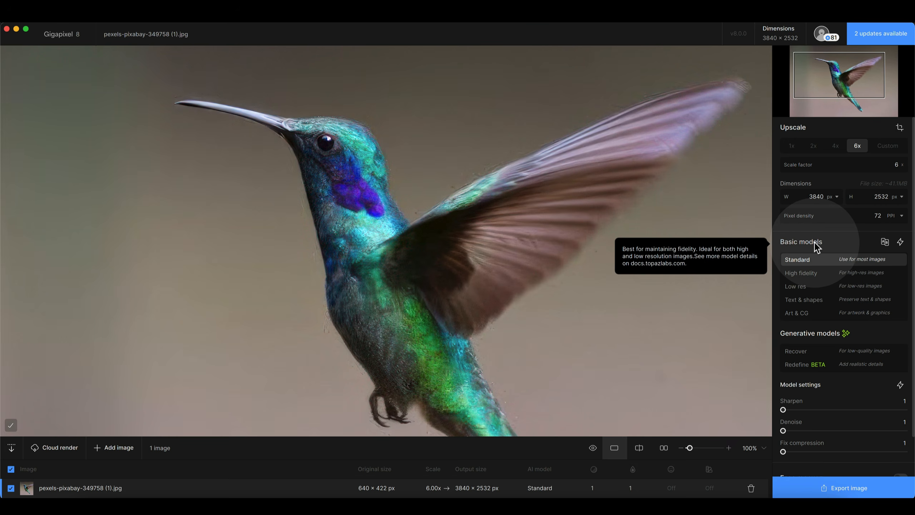
pyautogui.moveTo(523, 211); pyautogui.dragTo(518, 197)
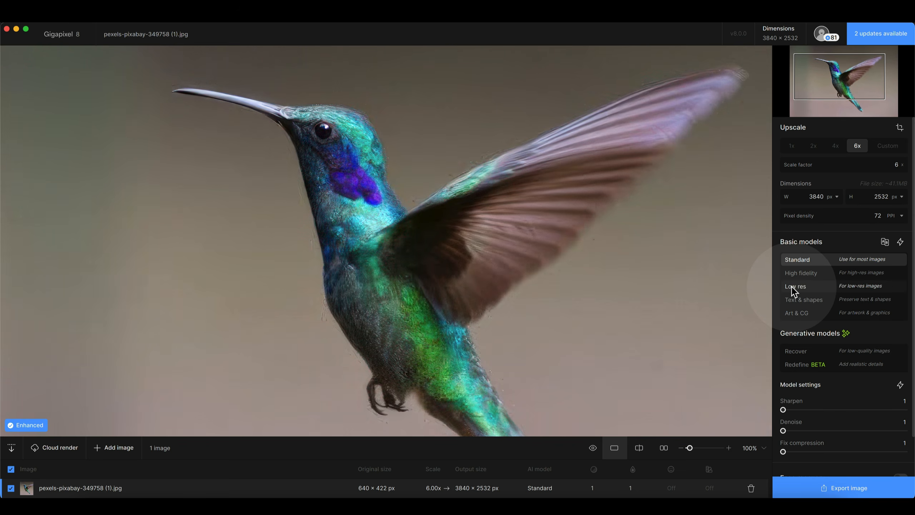
# - Start a model comparison of Standard, High fidelity and Low res for the upscaled image
pyautogui.click(884, 242)
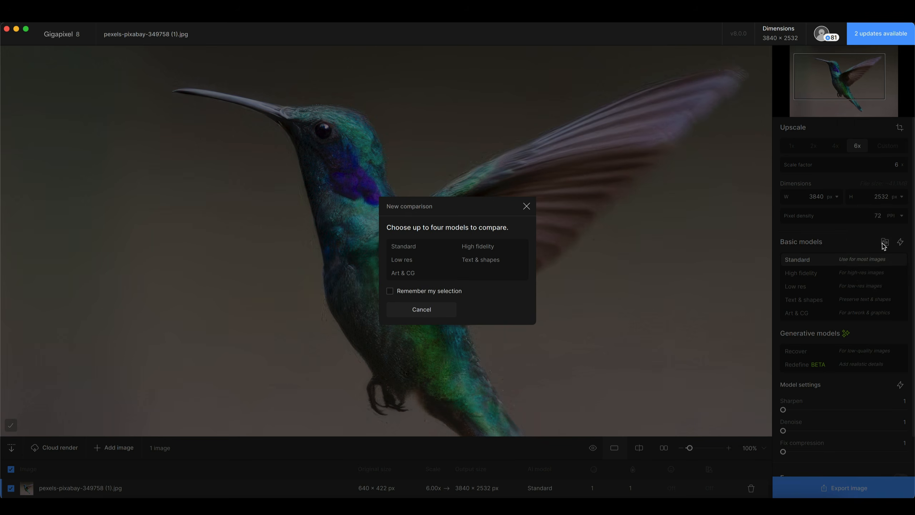
pyautogui.click(469, 248)
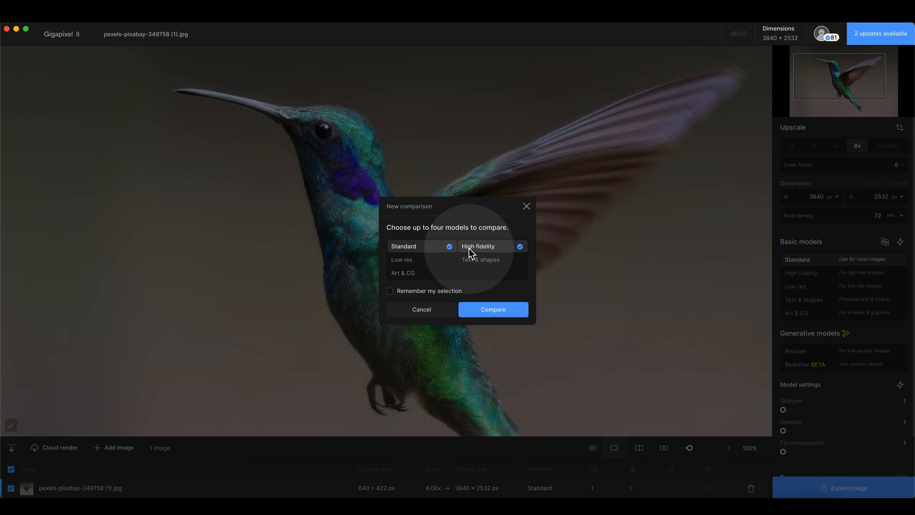
pyautogui.click(403, 260)
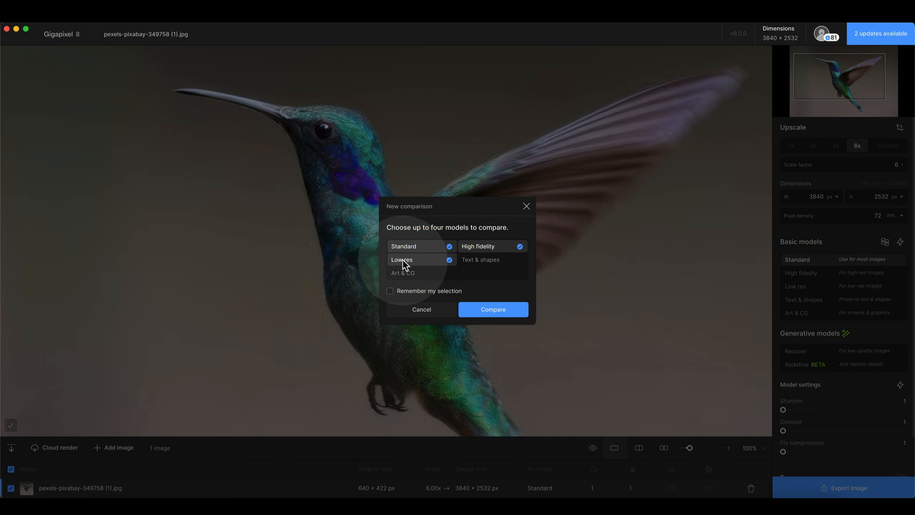
pyautogui.click(496, 303)
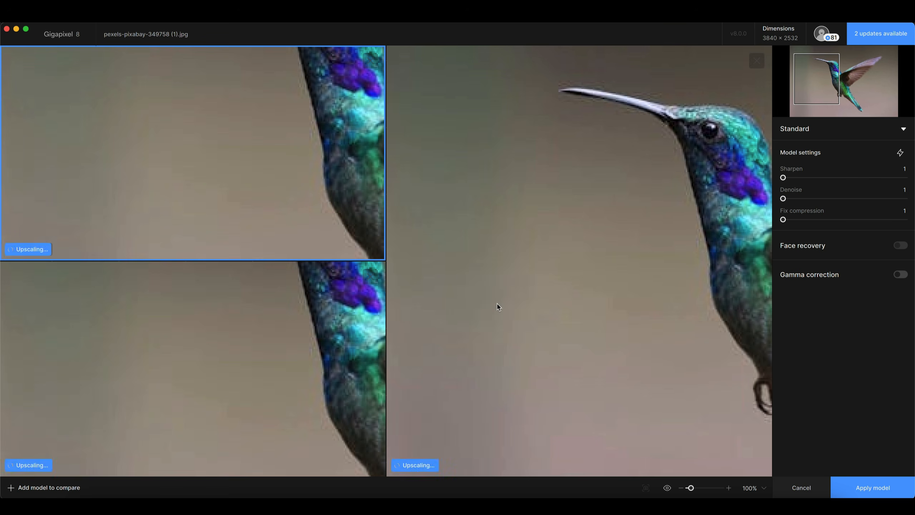
# - Examine the bird's head, body and wing in the Standard and High fidelity results, checking them against the original
pyautogui.click(293, 165)
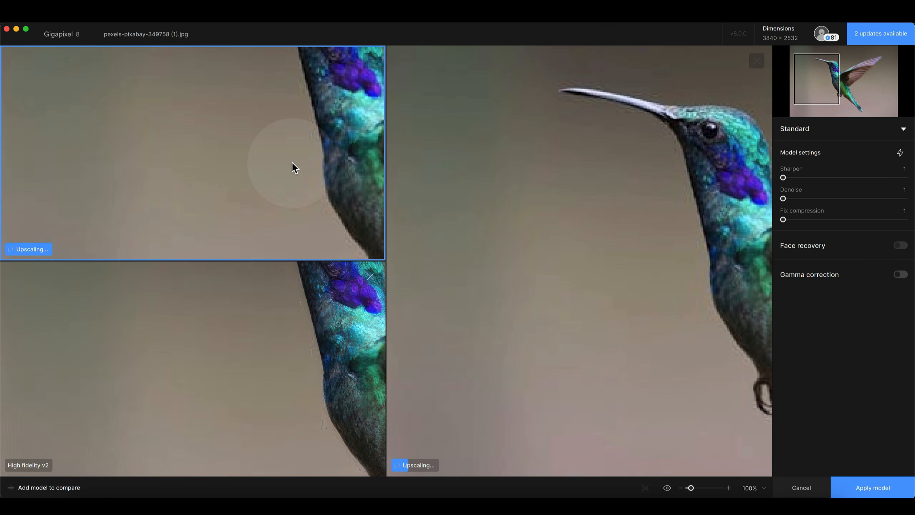
pyautogui.click(292, 165)
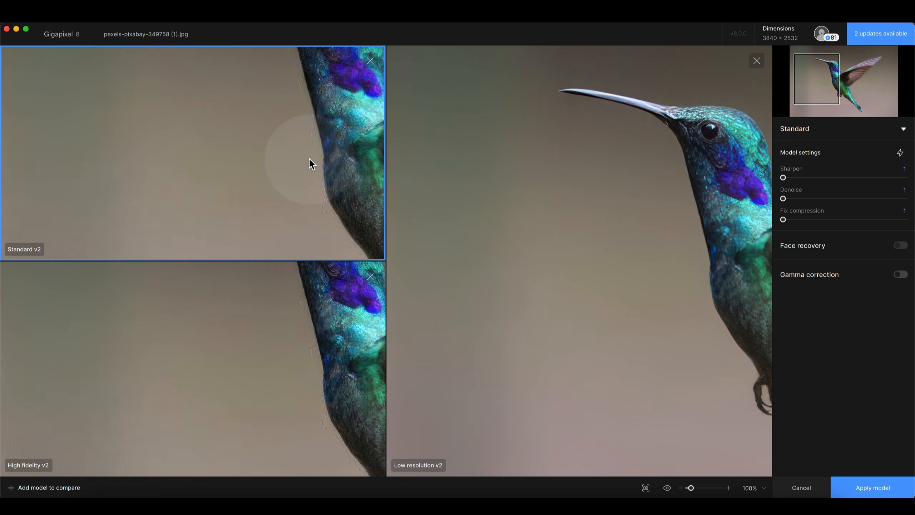
pyautogui.moveTo(305, 156); pyautogui.dragTo(162, 158)
pyautogui.click(162, 158)
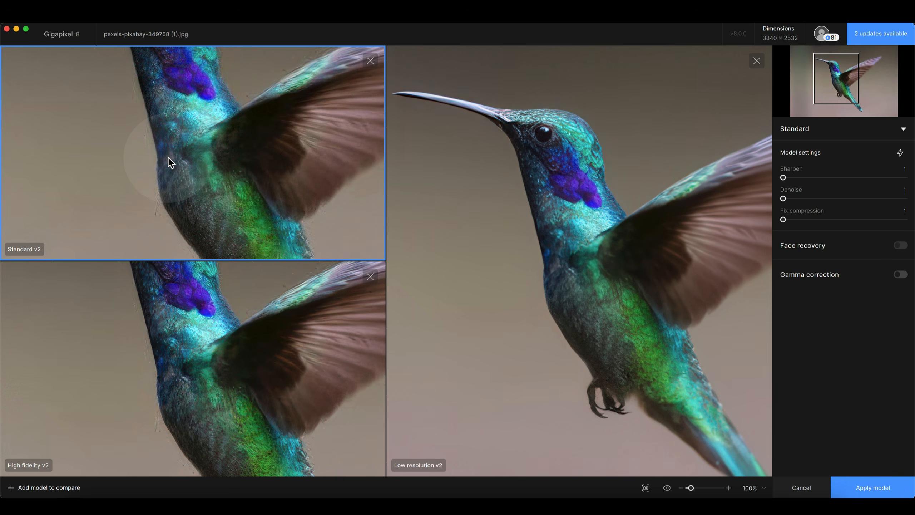
pyautogui.moveTo(190, 177); pyautogui.dragTo(186, 177)
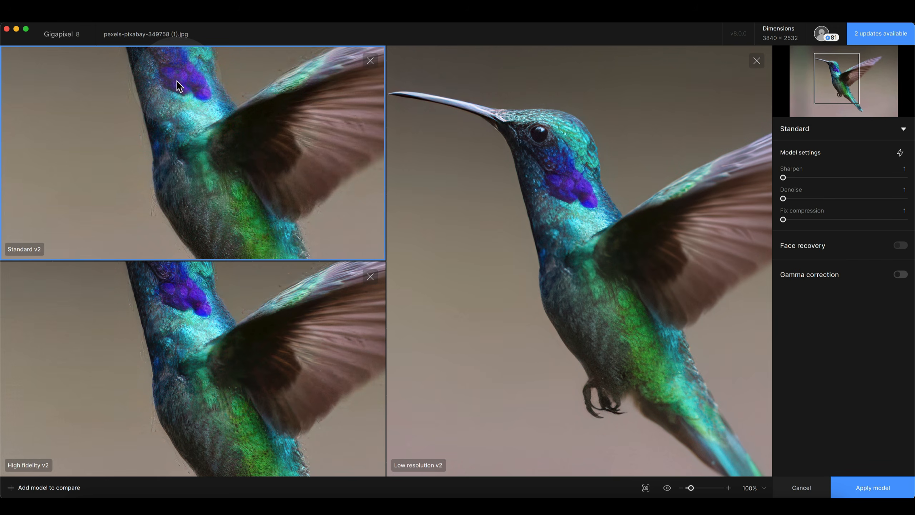
pyautogui.moveTo(254, 104); pyautogui.dragTo(215, 129)
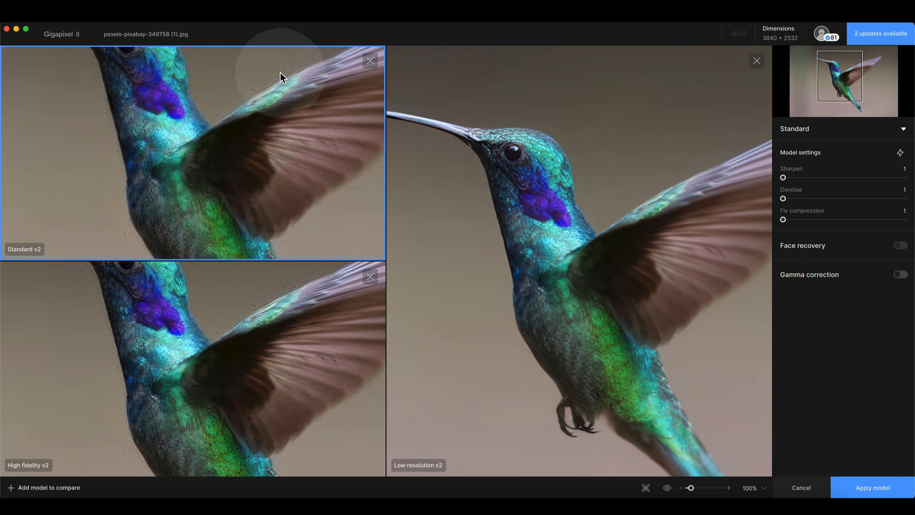
pyautogui.moveTo(201, 96); pyautogui.dragTo(222, 135)
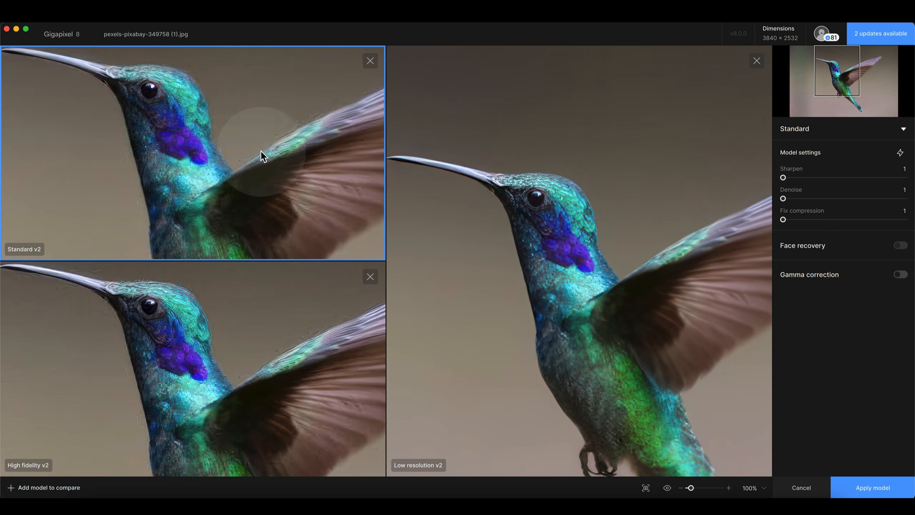
pyautogui.moveTo(271, 173); pyautogui.dragTo(270, 152)
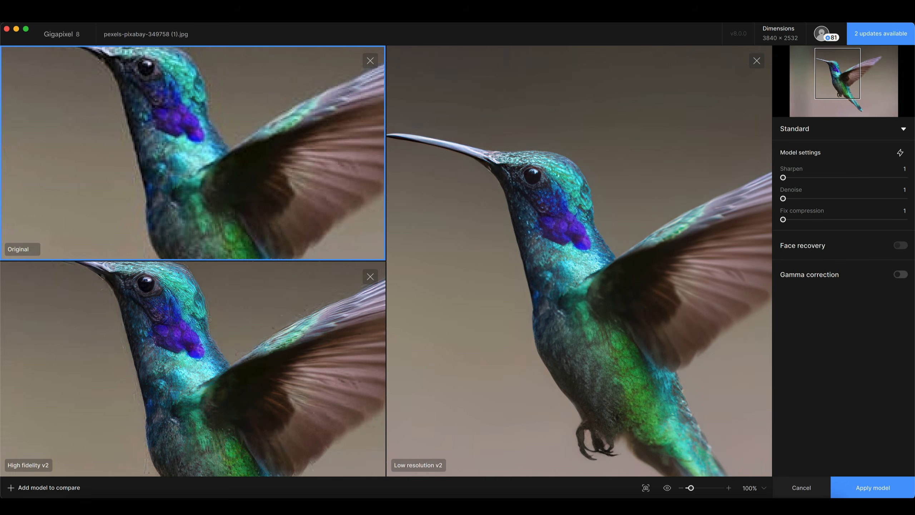
pyautogui.moveTo(268, 160); pyautogui.dragTo(264, 116)
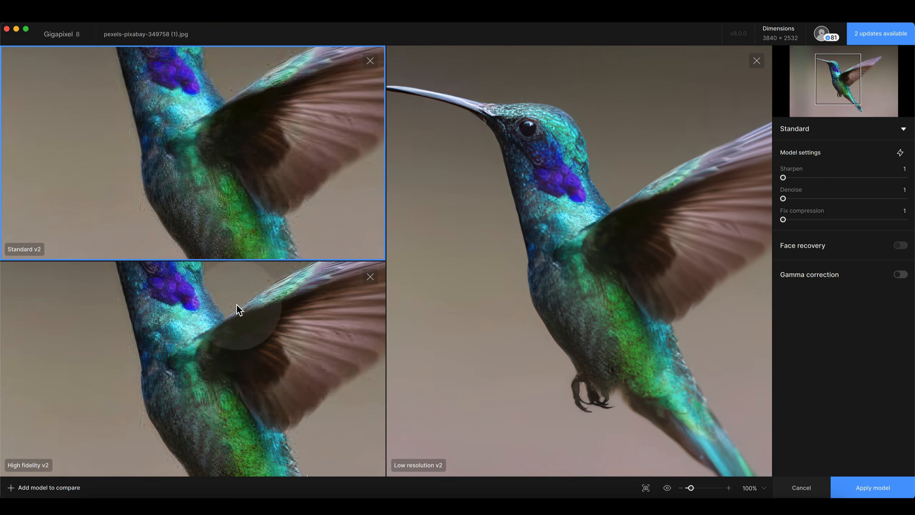
pyautogui.moveTo(285, 407); pyautogui.dragTo(283, 392)
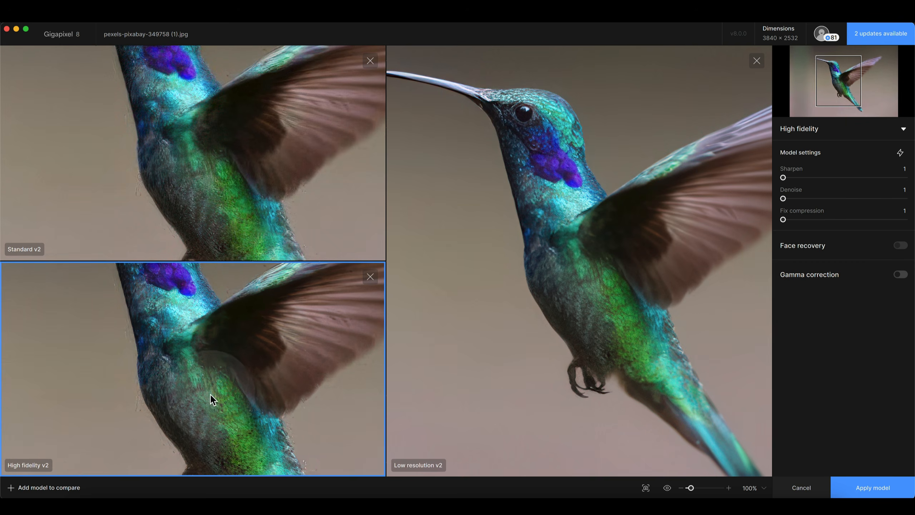
pyautogui.moveTo(254, 325); pyautogui.dragTo(190, 378)
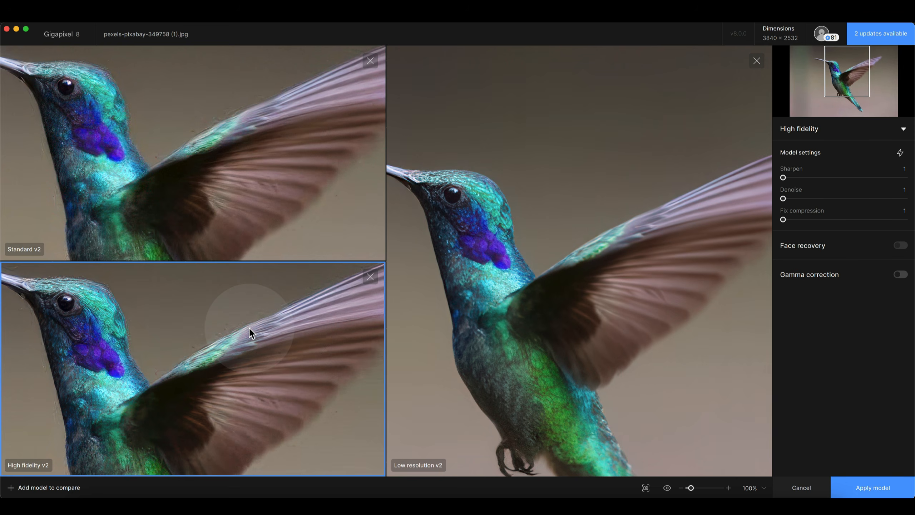
pyautogui.moveTo(313, 329); pyautogui.dragTo(210, 351)
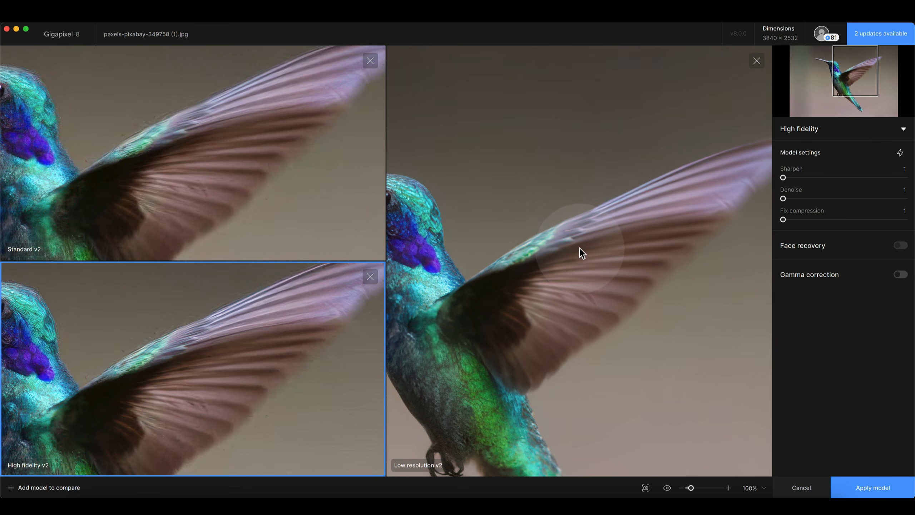
# - Check the Low res result against the original and apply the Low res model to the image
pyautogui.click(548, 261)
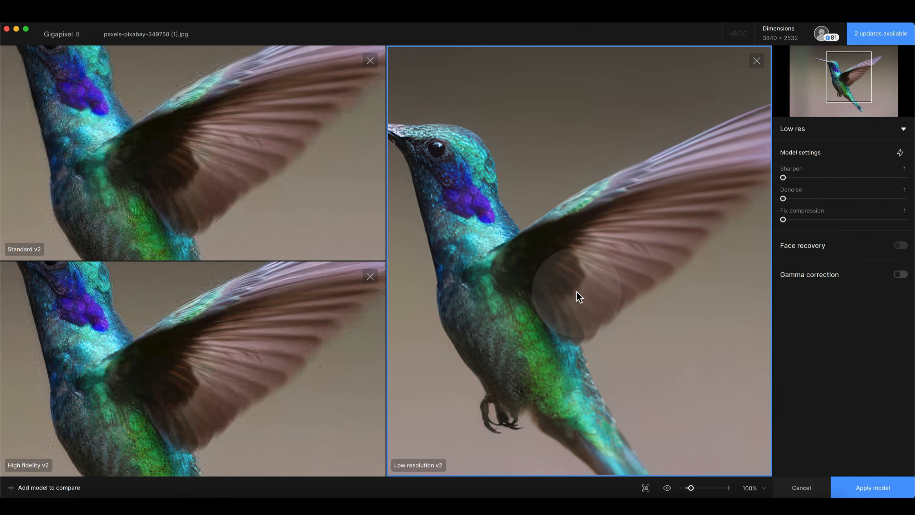
pyautogui.moveTo(605, 279); pyautogui.dragTo(526, 319)
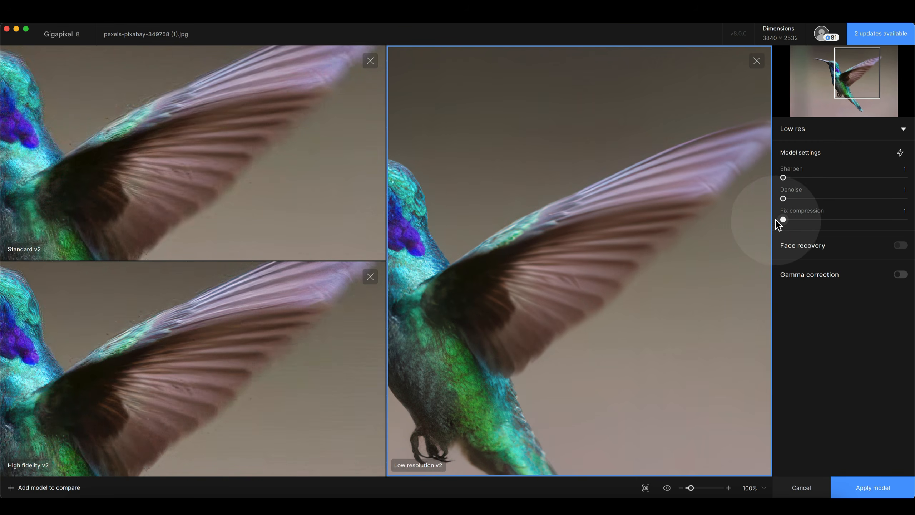
pyautogui.moveTo(510, 275); pyautogui.dragTo(616, 240)
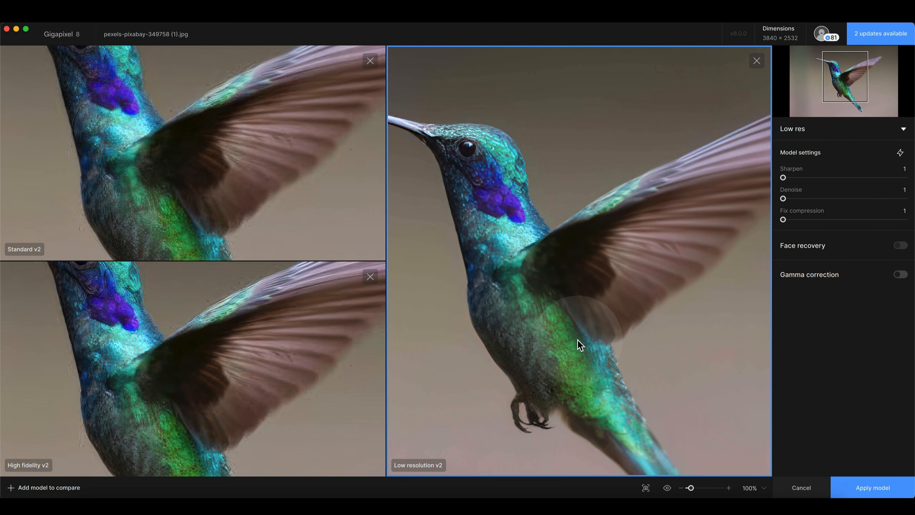
pyautogui.click(643, 333)
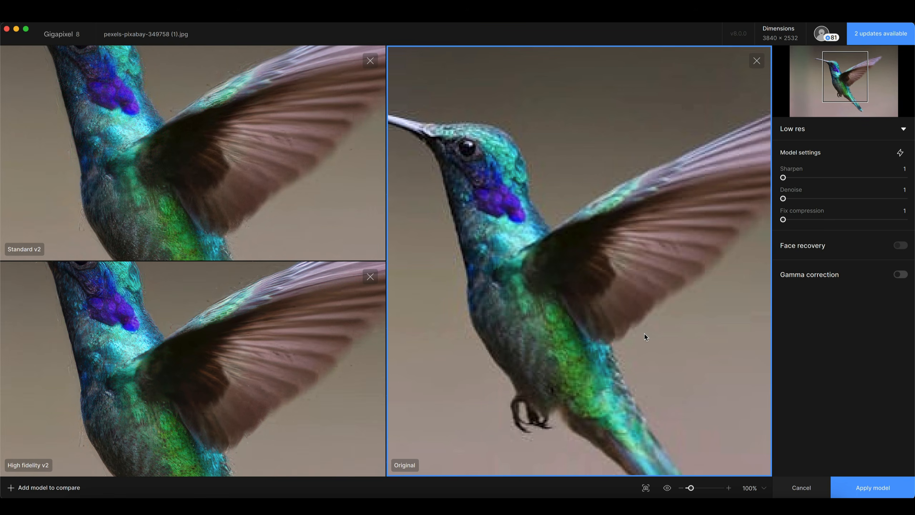
pyautogui.click(644, 336)
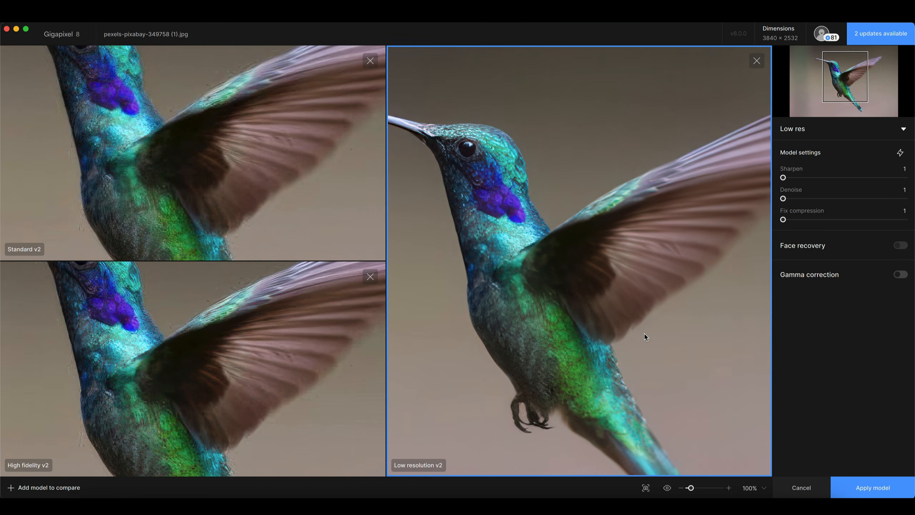
pyautogui.click(572, 327)
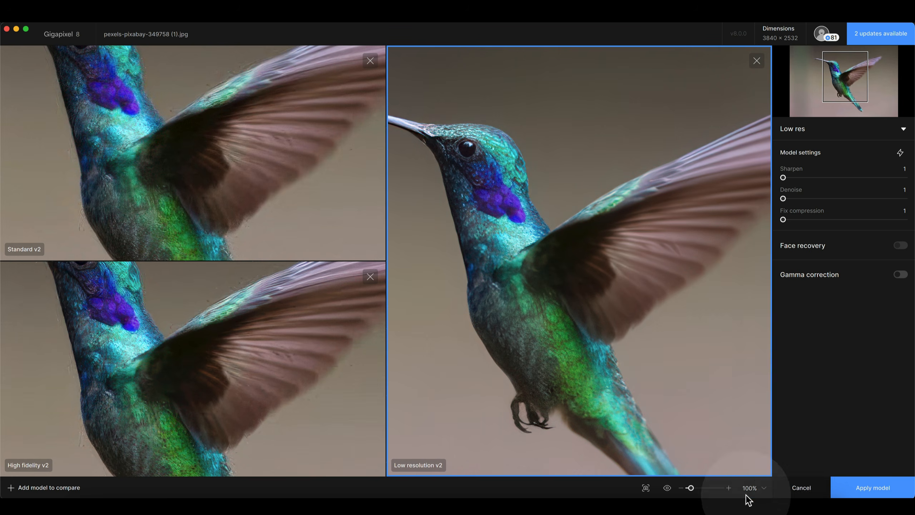
pyautogui.click(858, 484)
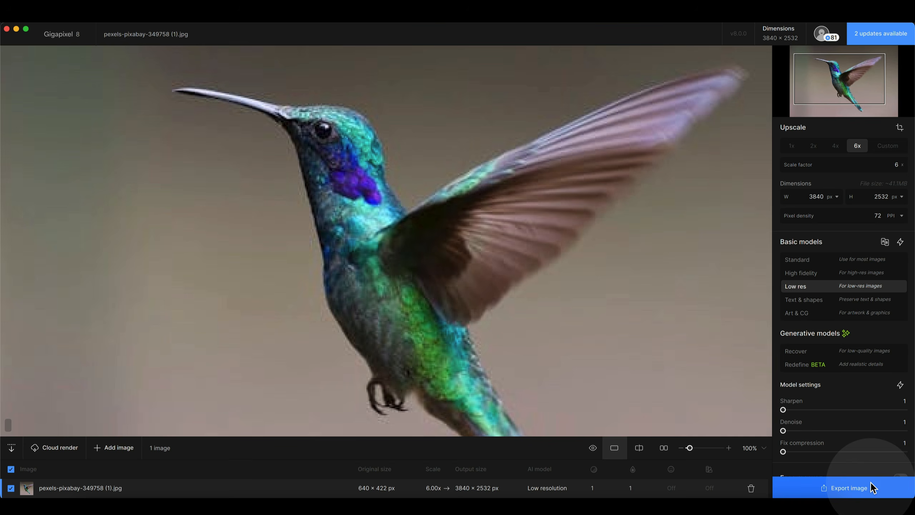
pyautogui.click(583, 298)
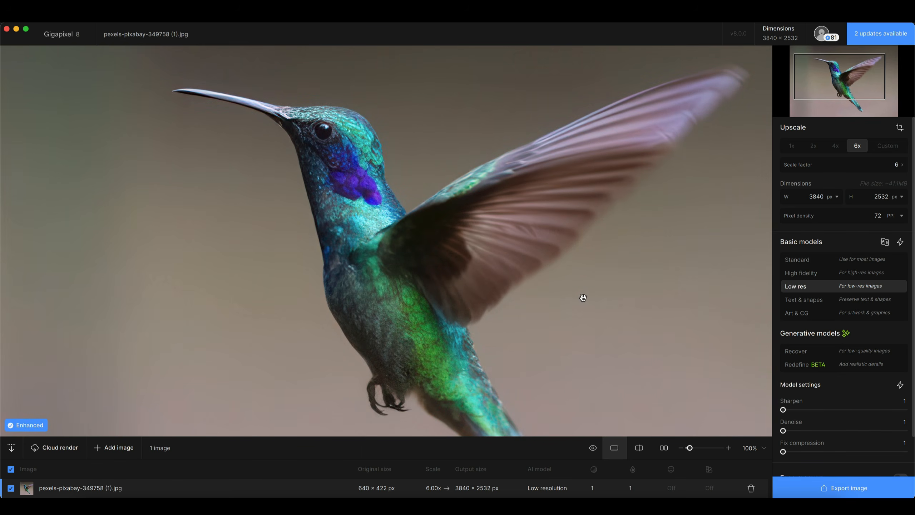
pyautogui.click(607, 292)
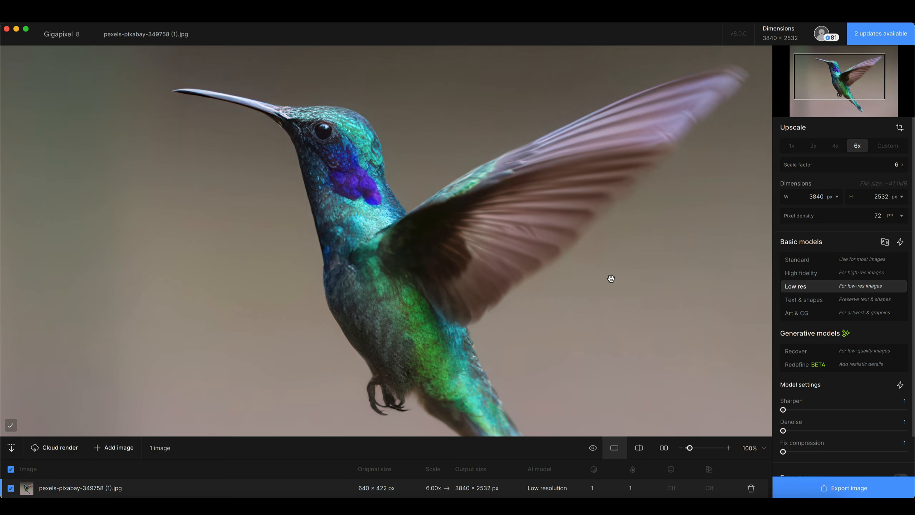
pyautogui.click(610, 280)
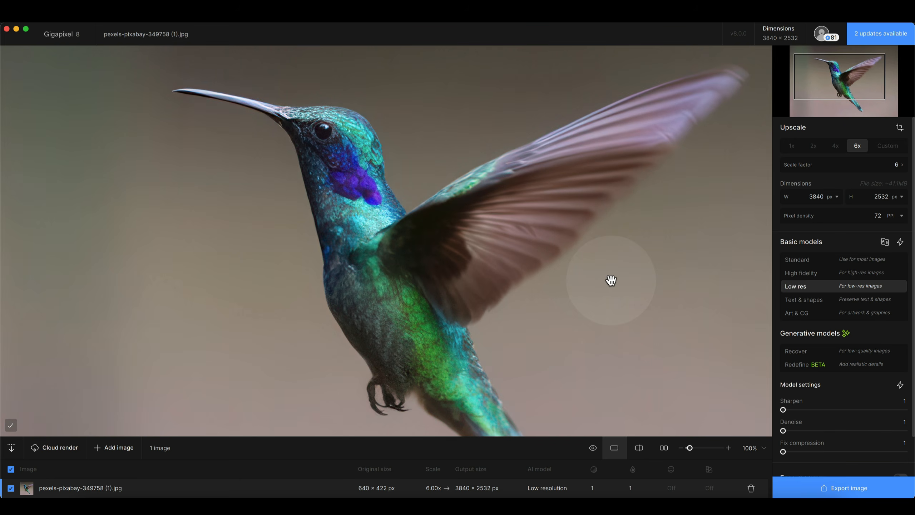
# - Set the Low res model's Sharpen strength to 28
pyautogui.scroll(-2, 827, 328)
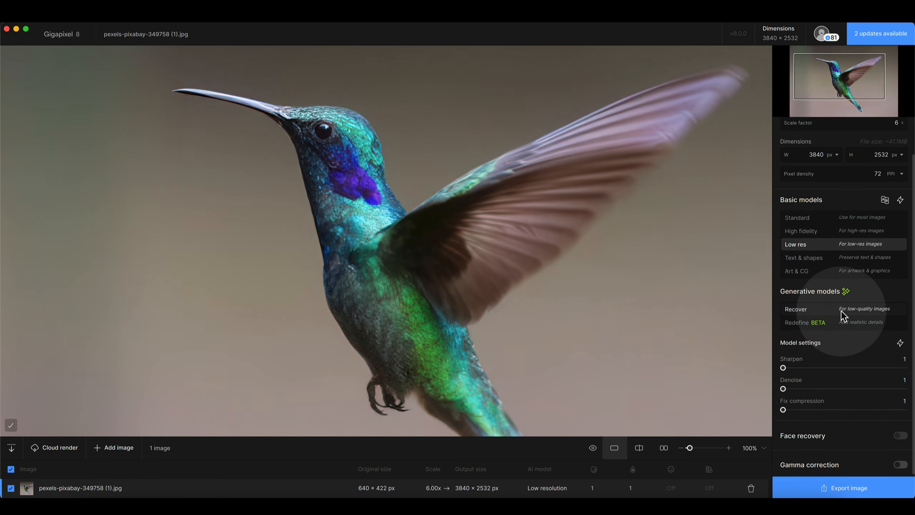
pyautogui.click(840, 311)
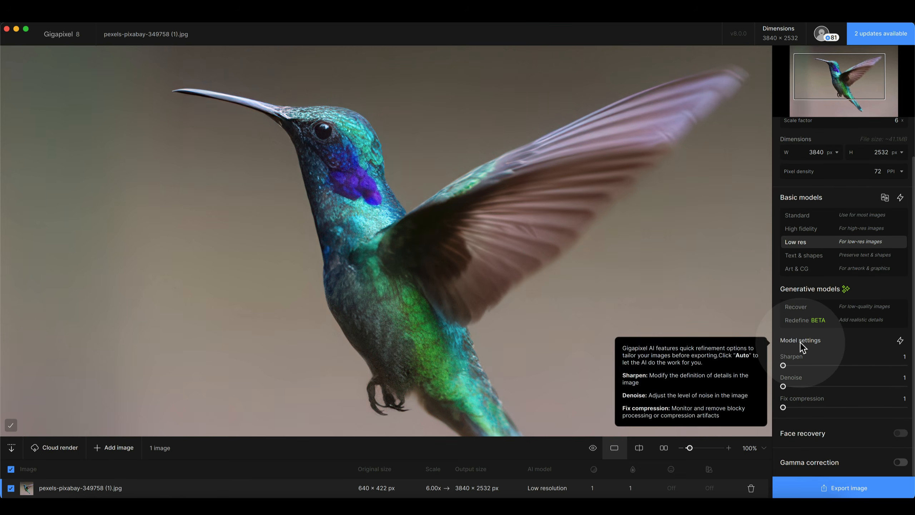
pyautogui.click(623, 254)
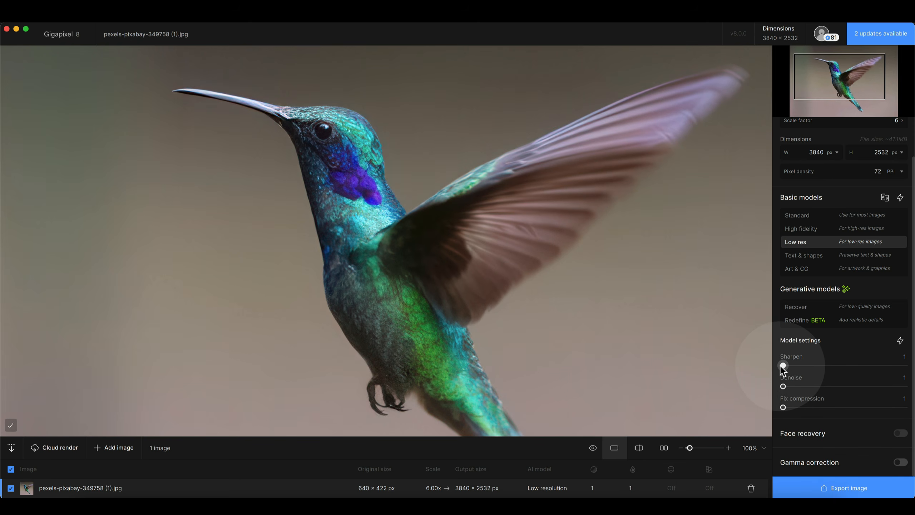
pyautogui.moveTo(781, 365); pyautogui.dragTo(817, 368)
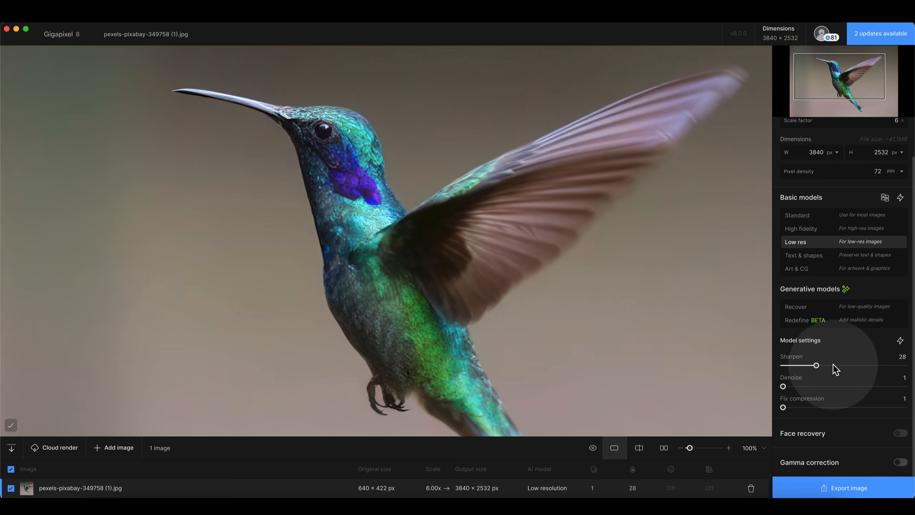
# - Set the Low res model's Sharpen strength to 40 and check the result on the whole bird
pyautogui.moveTo(821, 365); pyautogui.dragTo(828, 368)
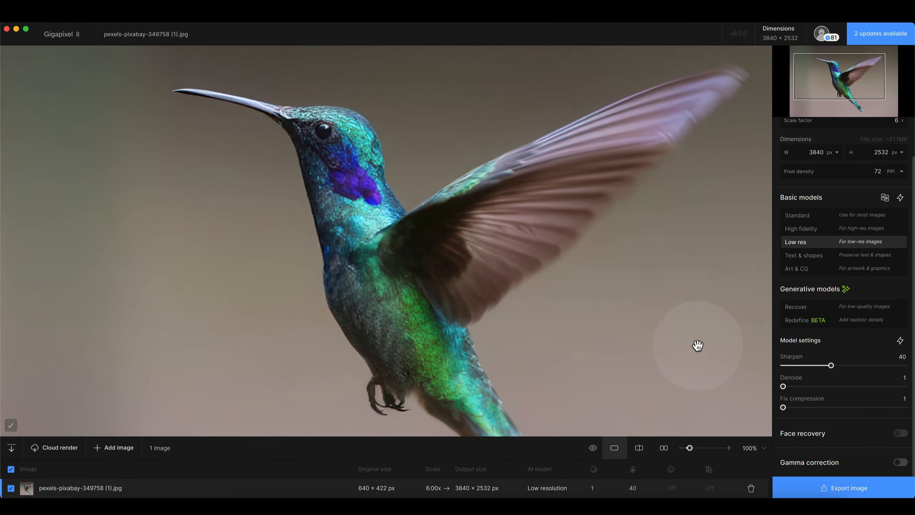
pyautogui.click(761, 448)
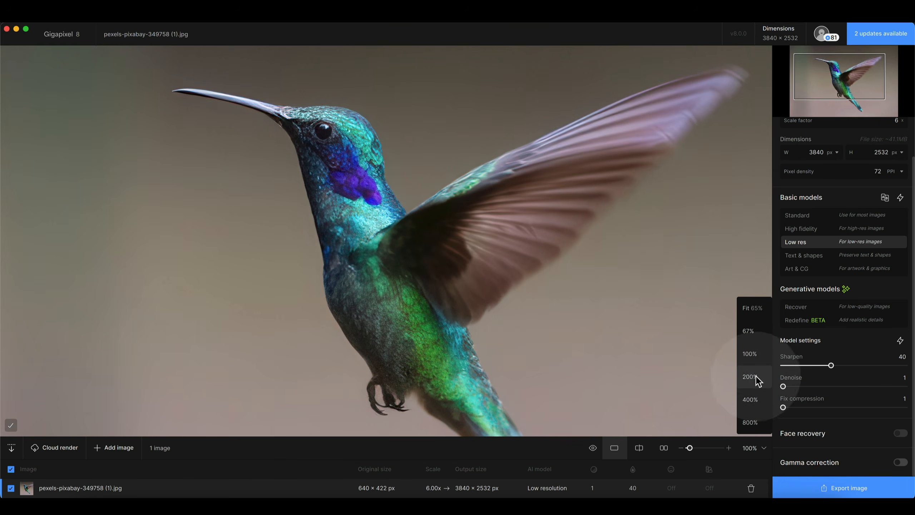
pyautogui.click(752, 331)
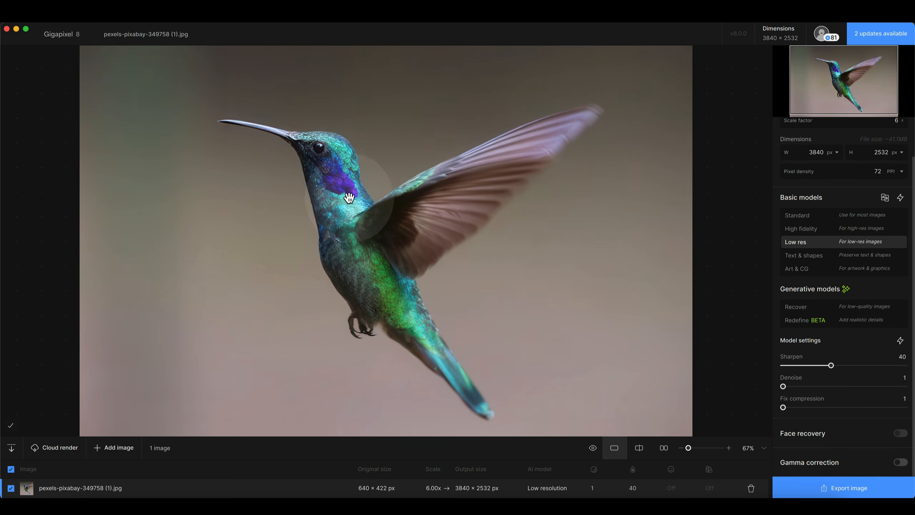
pyautogui.click(358, 215)
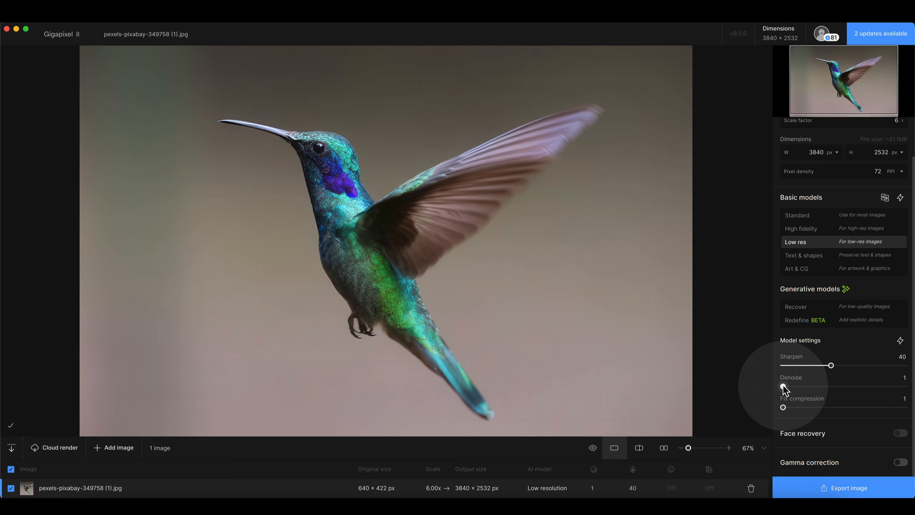
# - Try a Denoise strength of 95 on the hummingbird image and return it to 1
pyautogui.moveTo(782, 385); pyautogui.dragTo(898, 386)
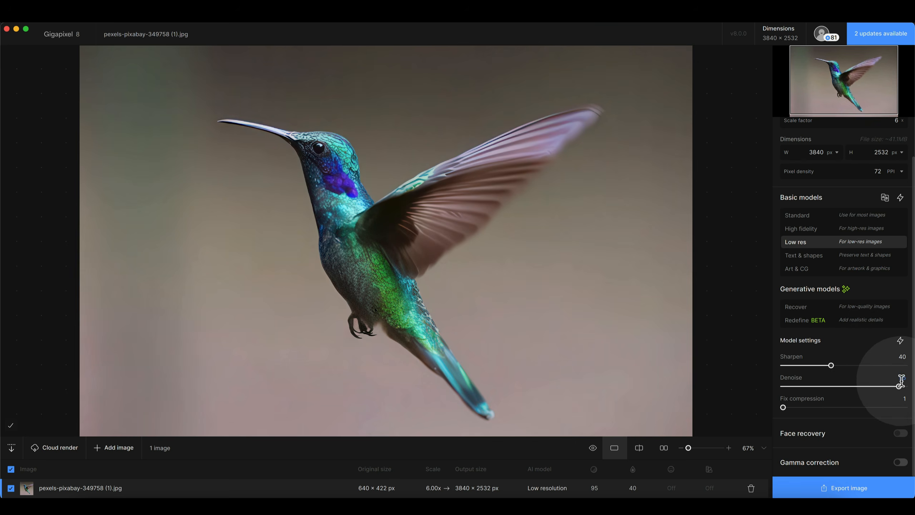
pyautogui.moveTo(897, 386); pyautogui.dragTo(773, 383)
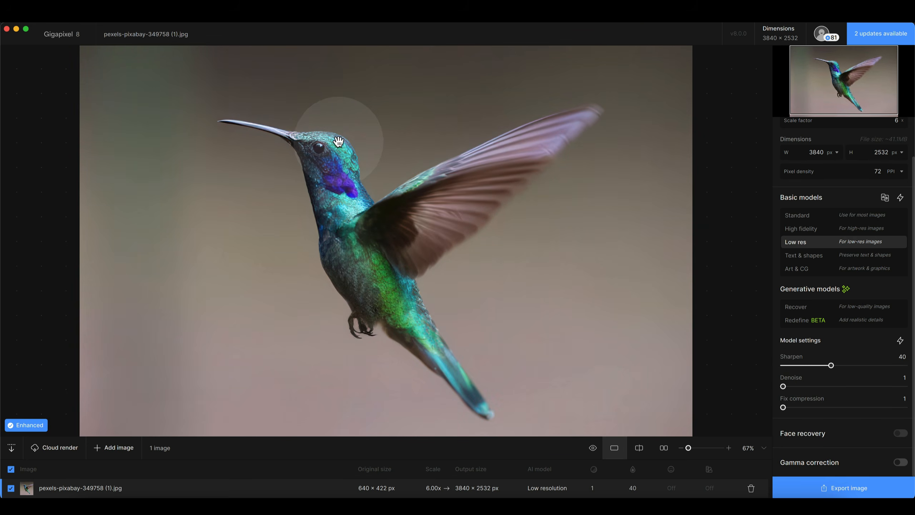